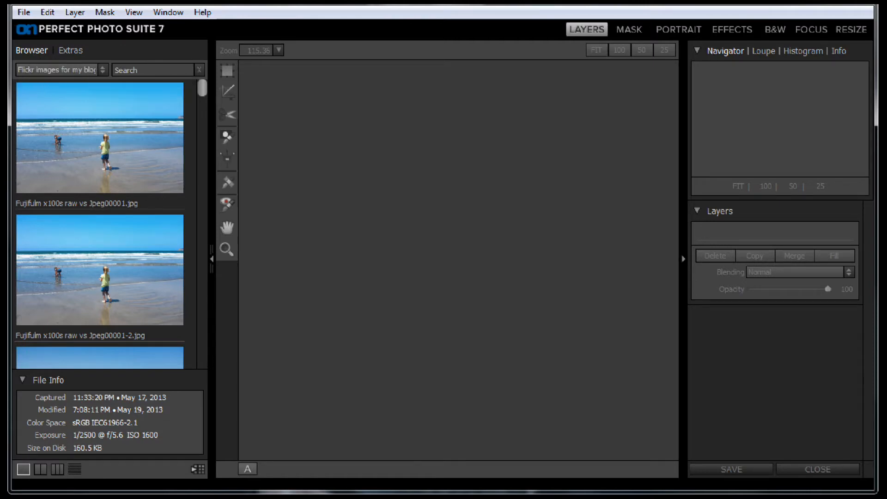
pyautogui.click(22, 10)
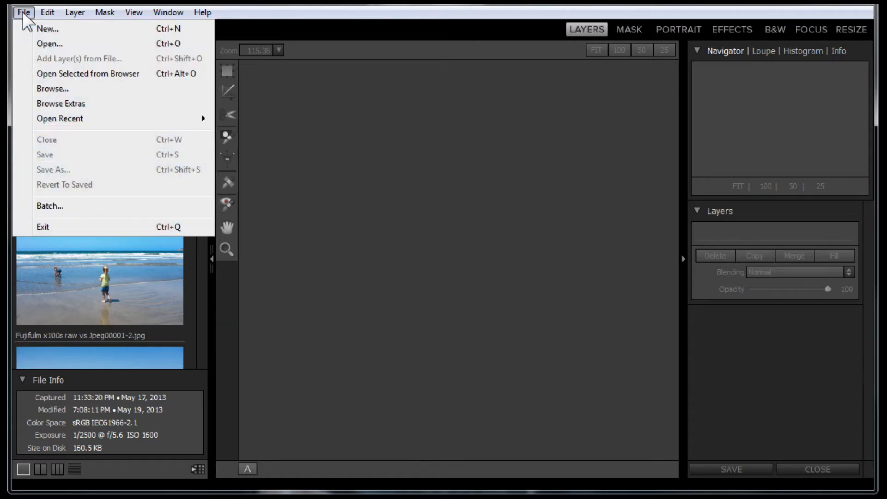
pyautogui.click(196, 13)
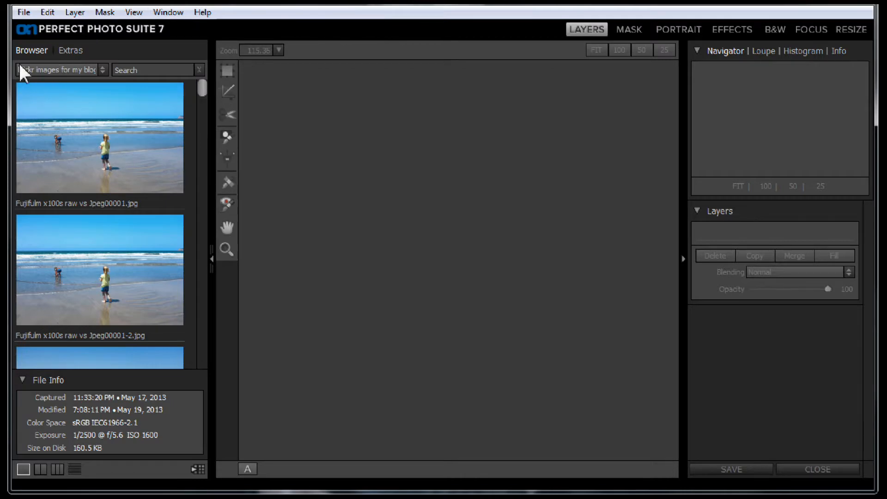
# Open Fujifulm x100s raw vs Jpeg00001.jpg from the Flickr images for my blog folder.
pyautogui.click(102, 72)
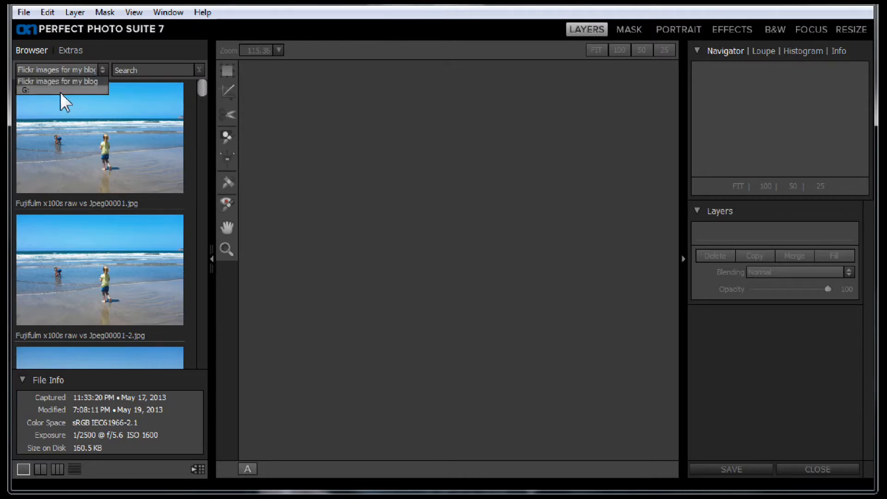
pyautogui.click(52, 80)
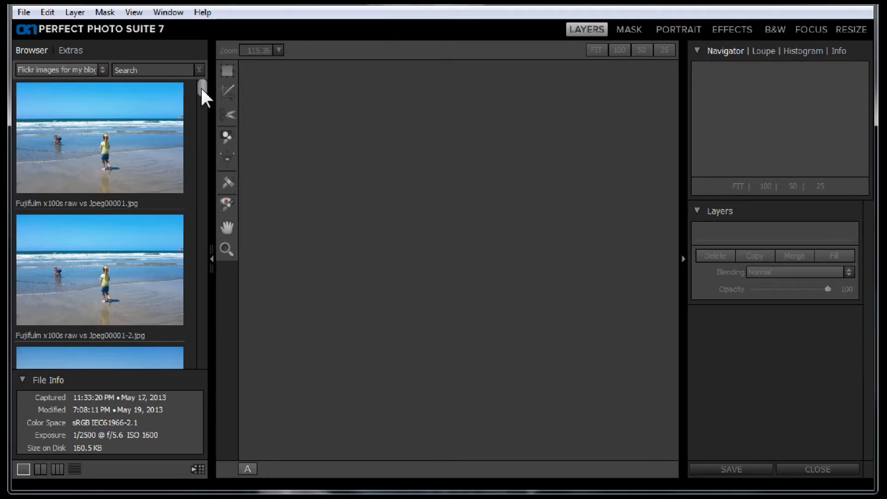
pyautogui.moveTo(201, 86)
pyautogui.mouseDown()
pyautogui.moveTo(202, 94)
pyautogui.moveTo(200, 86)
pyautogui.mouseUp()
pyautogui.scroll(-3, 120, 242)
pyautogui.scroll(3, 120, 243)
pyautogui.doubleClick(94, 135)
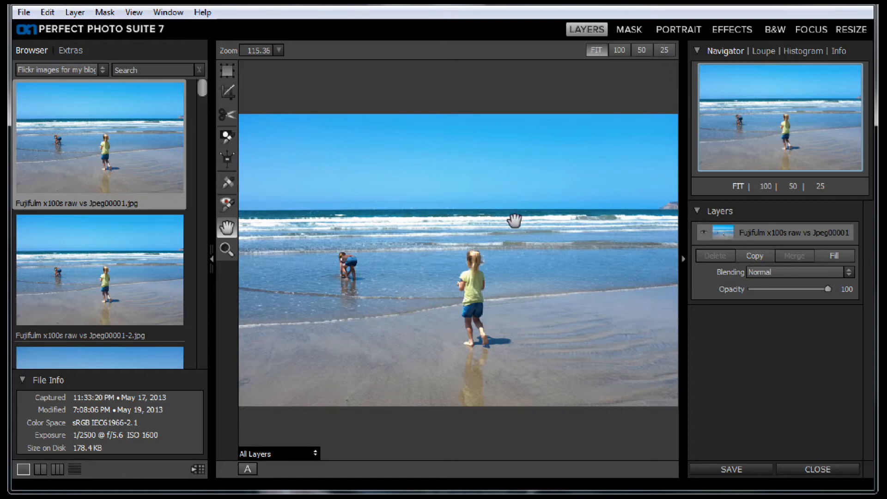
# Add Fujifulm x100s raw vs Jpeg00002.jpg to the open image as a new layer.
pyautogui.moveTo(199, 94); pyautogui.dragTo(199, 94)
pyautogui.scroll(-2, 104, 292)
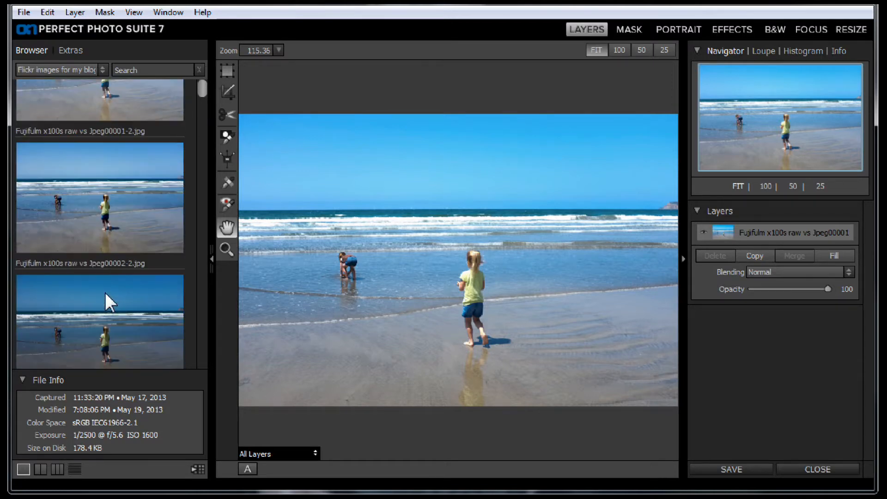
pyautogui.scroll(-4, 104, 292)
pyautogui.doubleClick(103, 267)
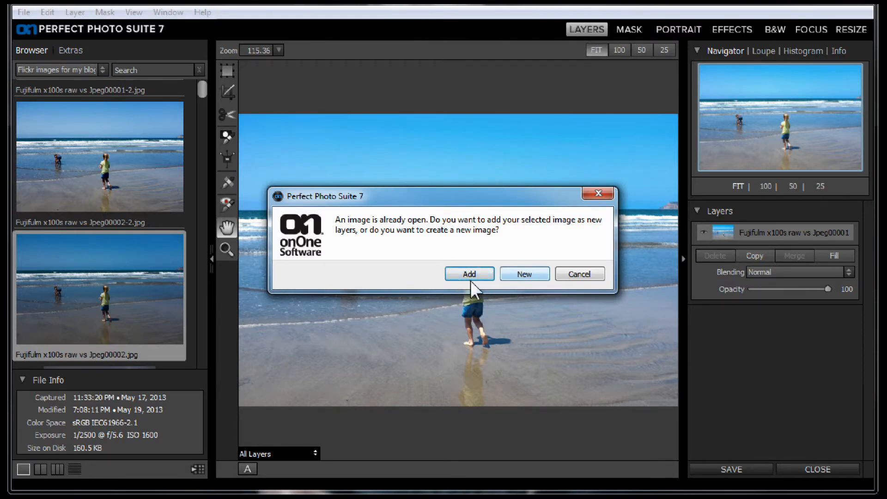
pyautogui.click(469, 275)
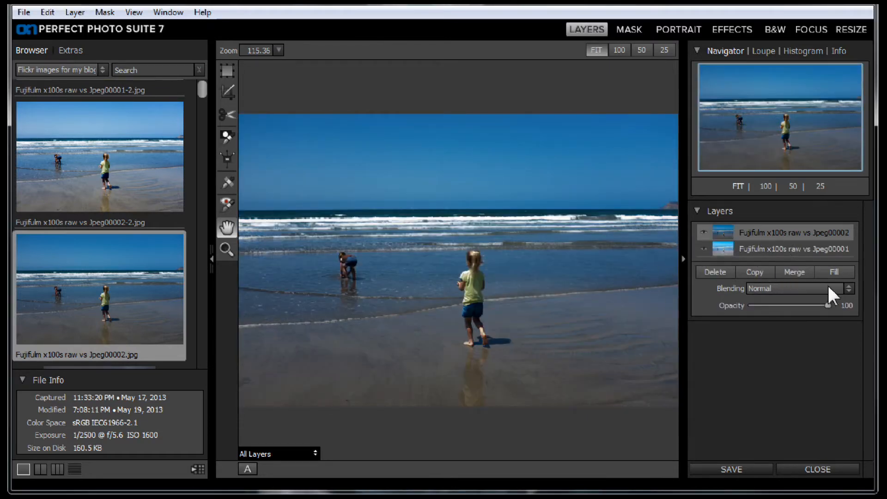
# Set the upper layer's blending mode to Soft Light and its opacity to 62.
pyautogui.click(844, 288)
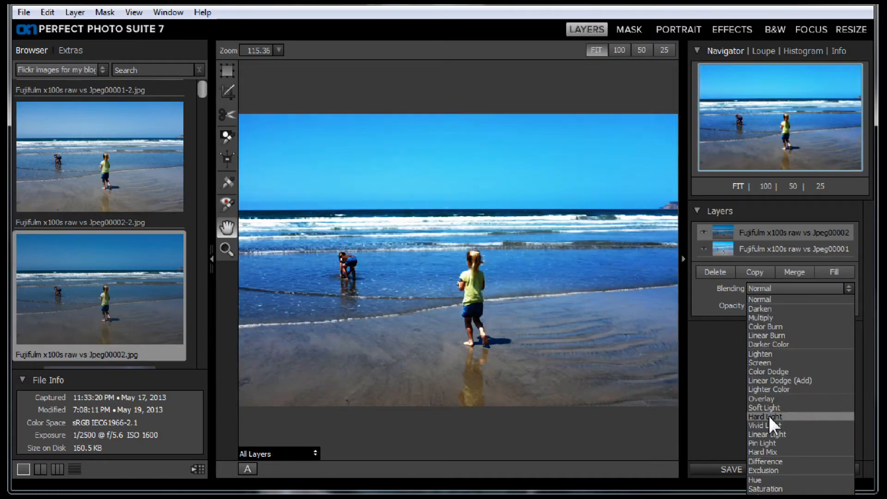
pyautogui.click(768, 407)
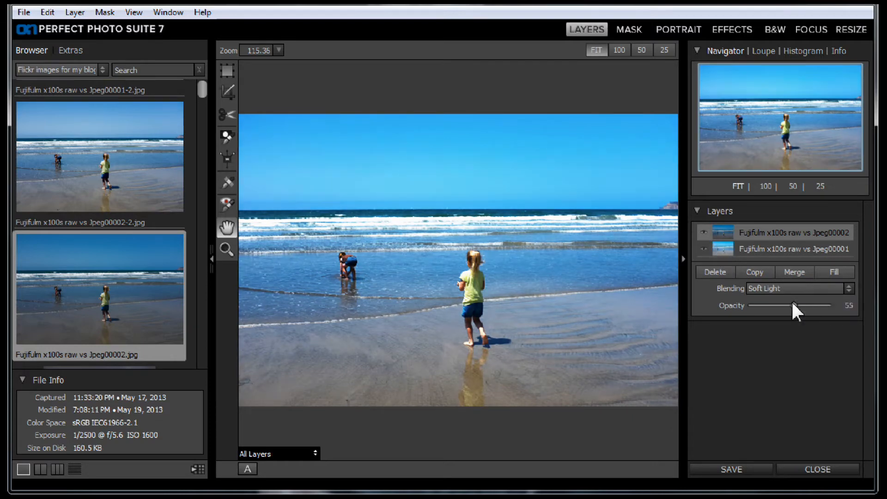
pyautogui.moveTo(792, 303); pyautogui.dragTo(799, 304)
# Browse the folder's photos in the full-screen thumbnail view with smaller thumbnails, and return to the layered image.
pyautogui.click(195, 470)
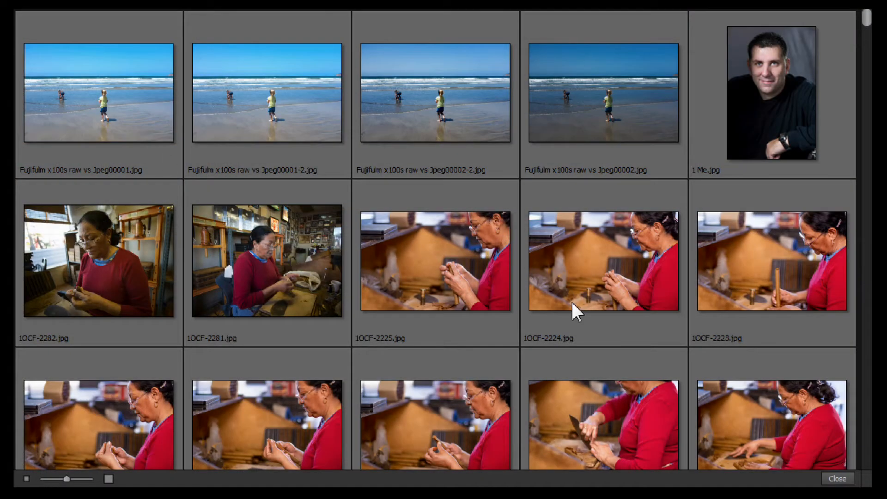
pyautogui.scroll(-10, 707, 247)
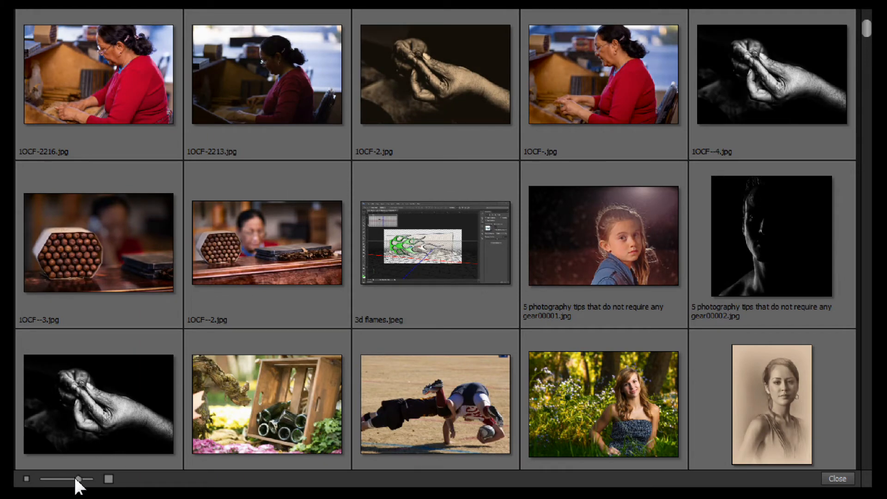
pyautogui.moveTo(78, 481); pyautogui.dragTo(51, 481)
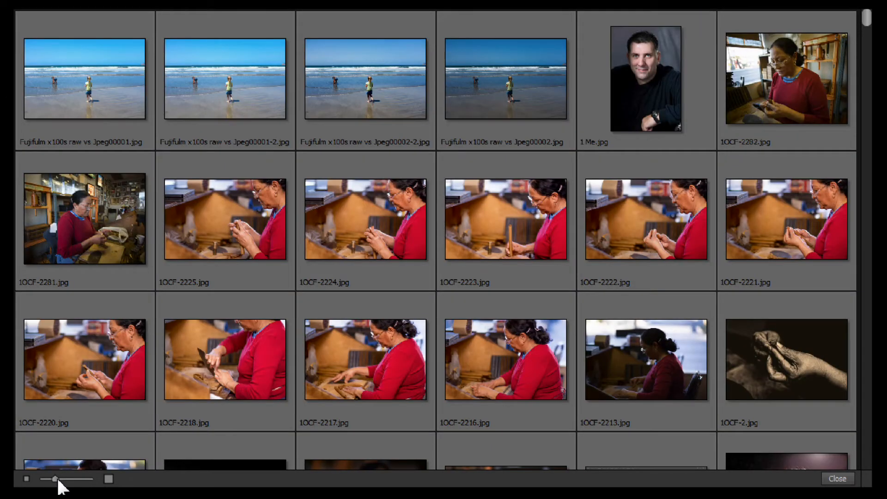
pyautogui.scroll(-3, 480, 296)
pyautogui.scroll(3, 487, 290)
pyautogui.press('Escape')
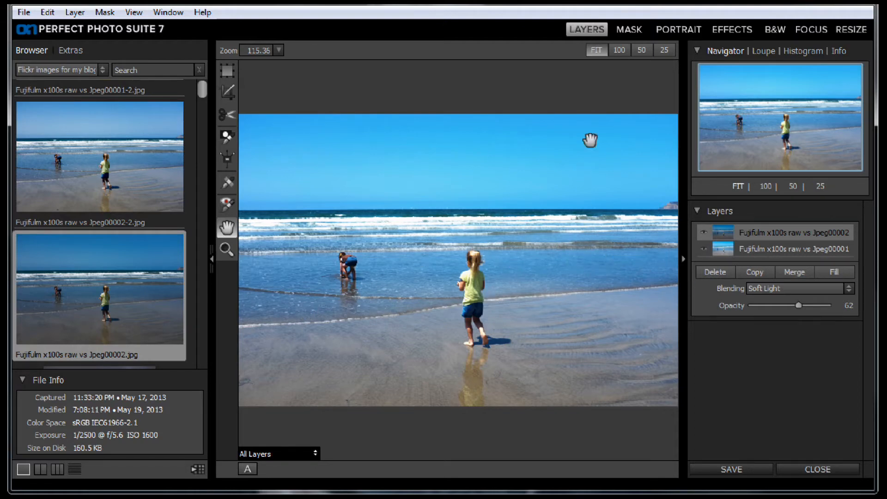
# Switch to the Effects module and examine the full-screen previews of all effects on the beach photo.
pyautogui.click(732, 29)
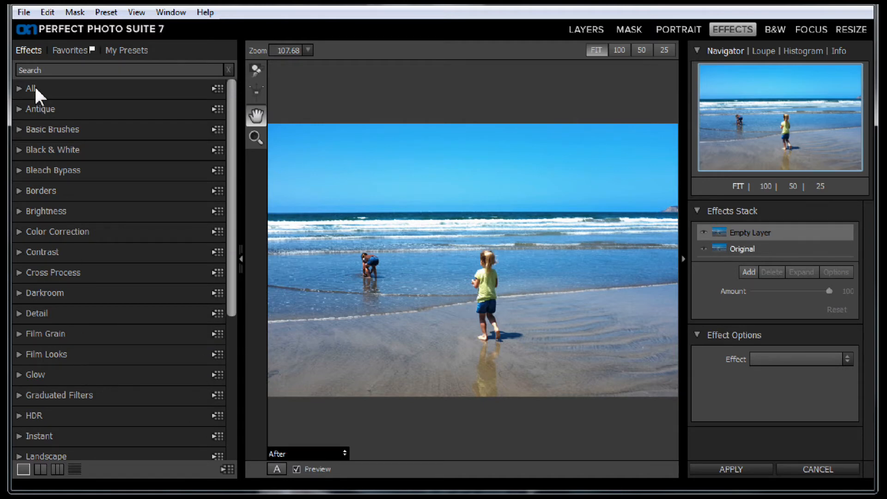
pyautogui.click(217, 89)
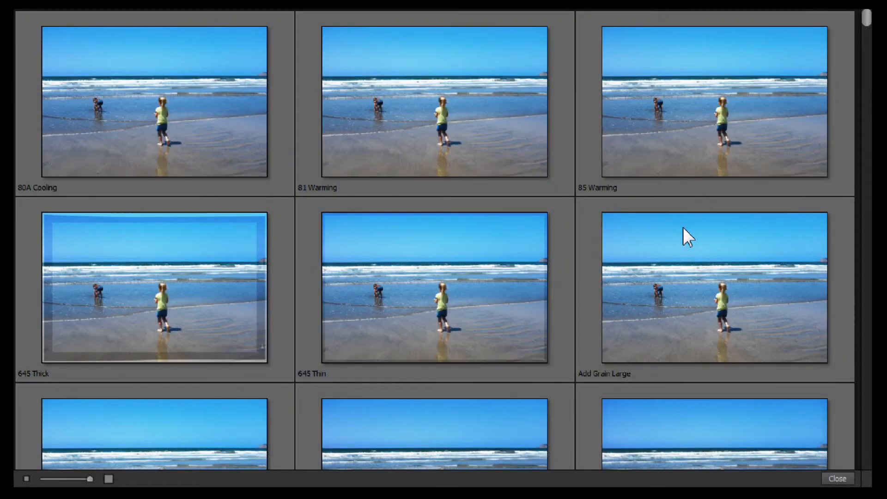
pyautogui.scroll(-10, 383, 234)
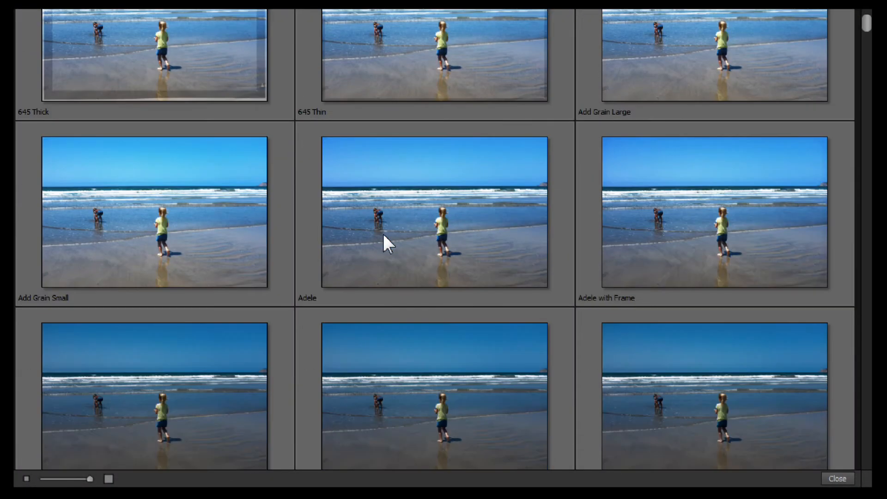
pyautogui.scroll(-12, 383, 235)
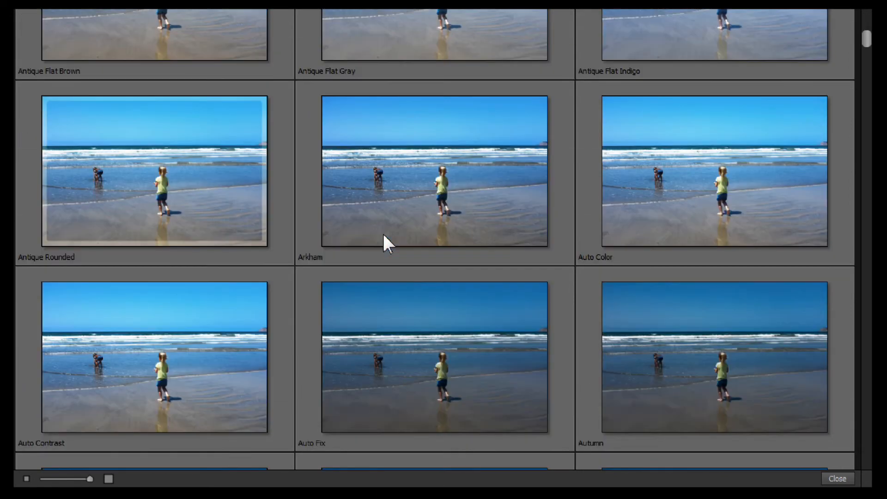
pyautogui.scroll(-16, 382, 231)
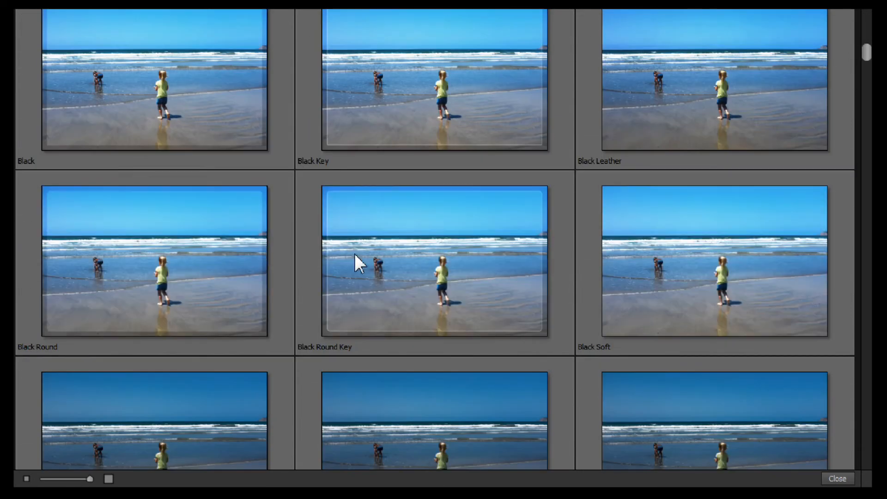
pyautogui.scroll(-19, 354, 254)
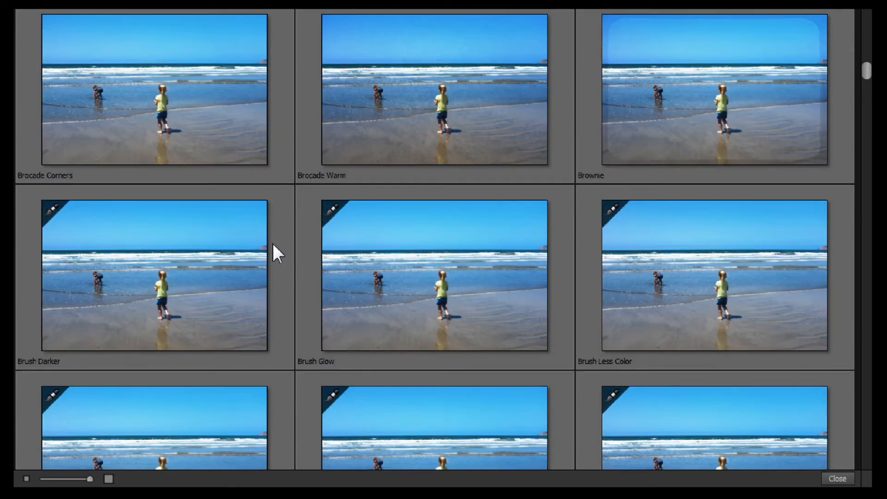
pyautogui.scroll(20, 270, 231)
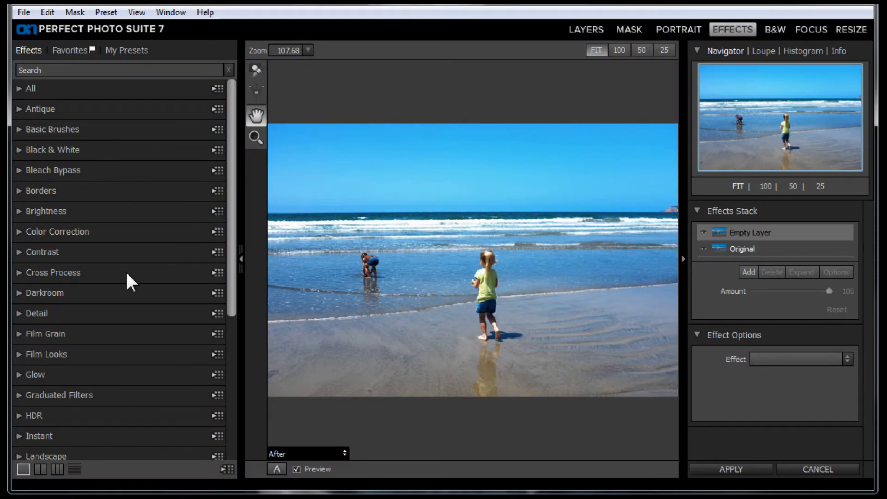
# Examine the full-screen previews of the Graduated Filters effects on the beach photo.
pyautogui.scroll(-3, 119, 309)
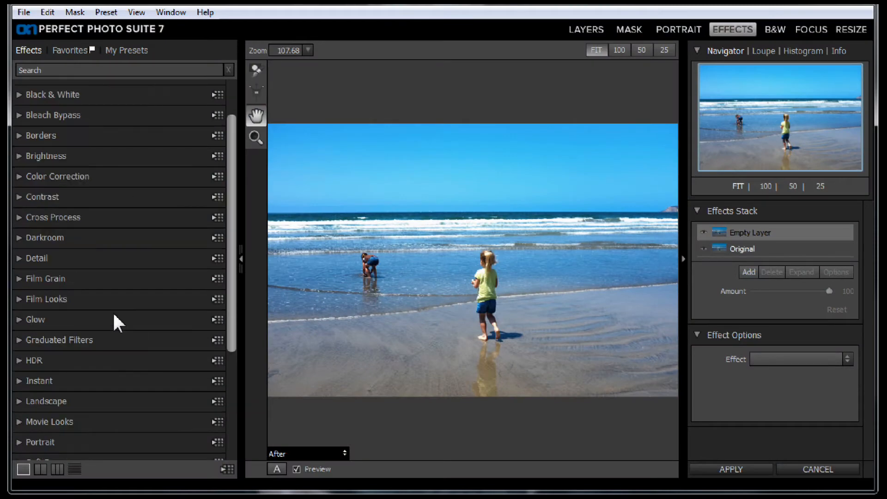
pyautogui.click(217, 340)
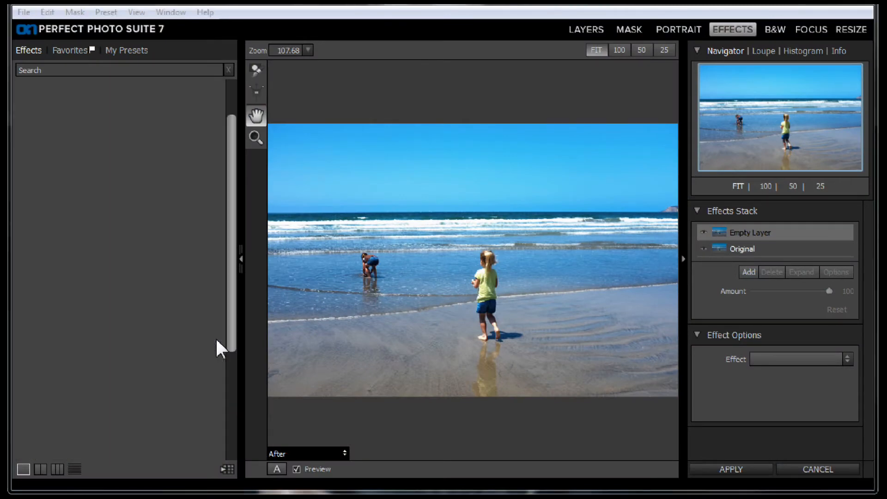
pyautogui.scroll(-3, 419, 286)
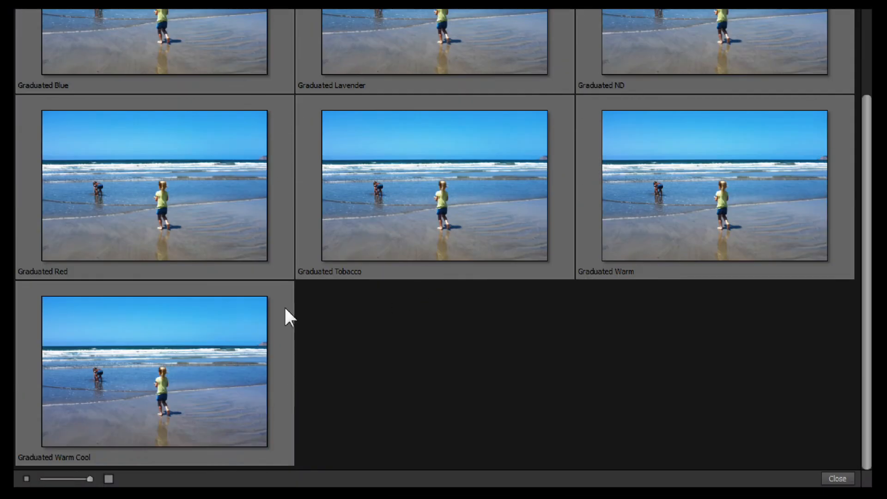
pyautogui.scroll(3, 283, 307)
pyautogui.scroll(-3, 283, 286)
pyautogui.scroll(3, 181, 287)
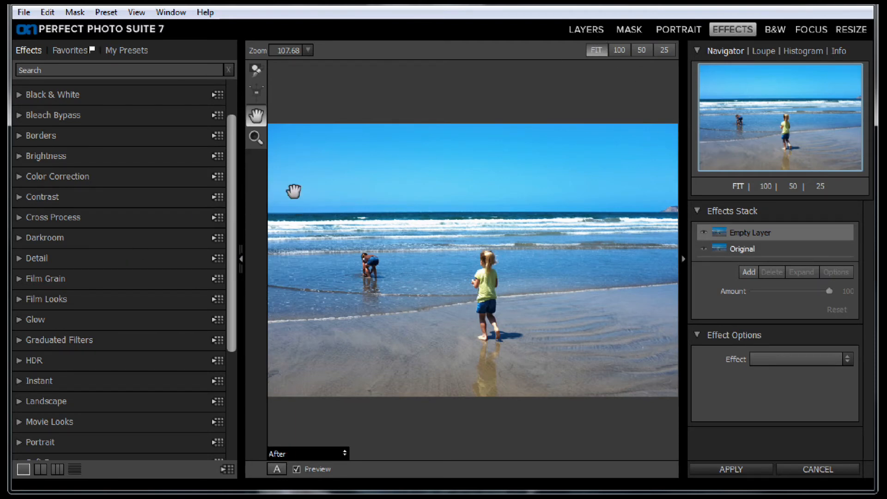
# Switch to the B&W module and view its preset categories in the full-screen thumbnail view.
pyautogui.click(775, 29)
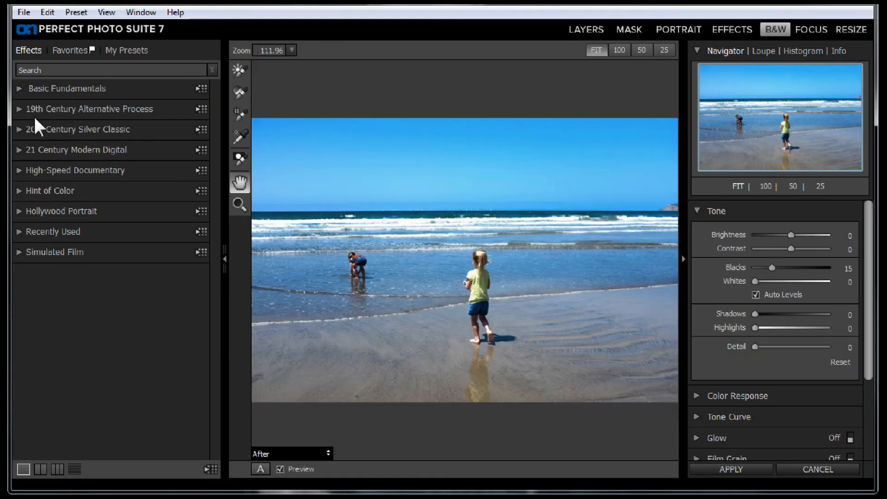
pyautogui.click(213, 468)
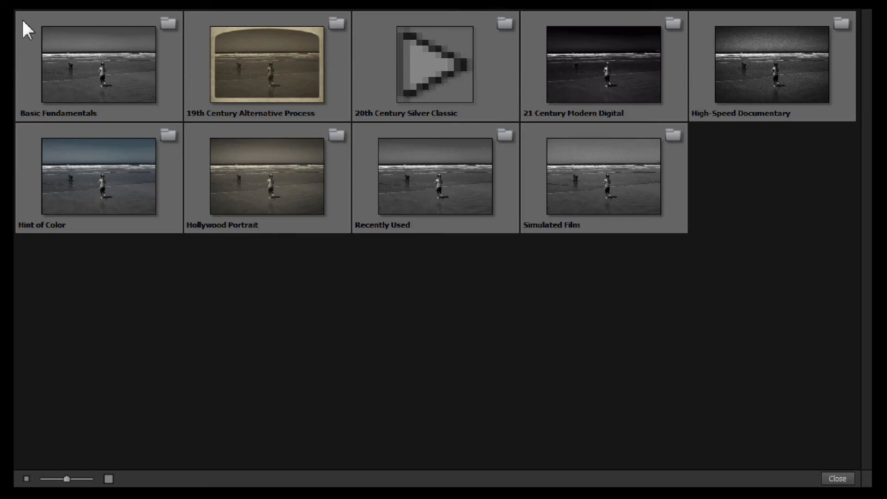
pyautogui.click(37, 92)
# Expand the 19th Century Alternative Process category and look through its preset thumbnails.
pyautogui.click(18, 107)
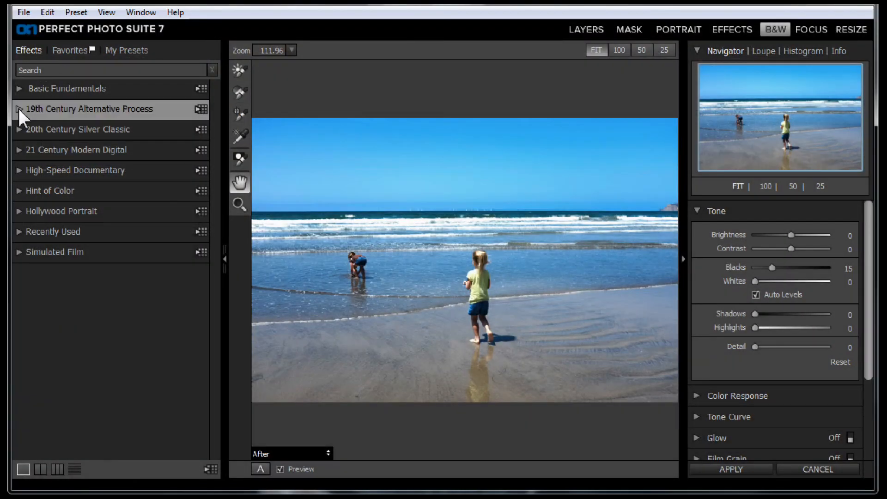
pyautogui.scroll(-2, 117, 314)
pyautogui.scroll(-3, 115, 316)
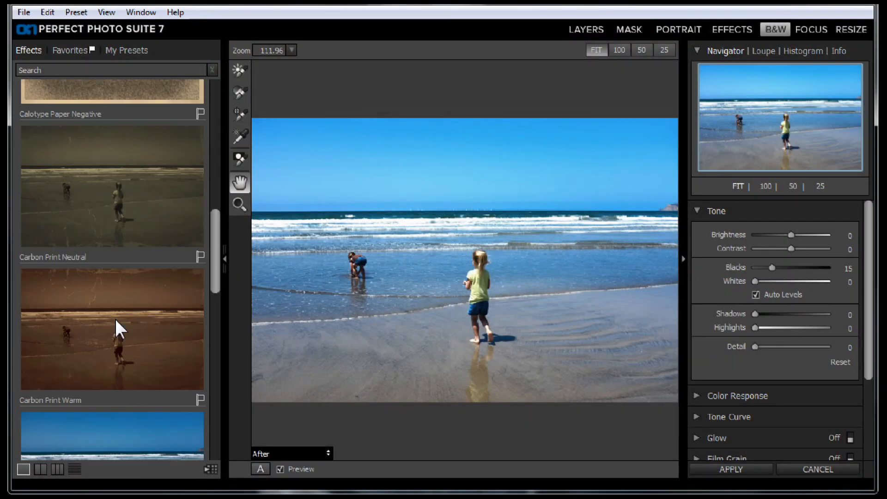
pyautogui.scroll(6, 96, 243)
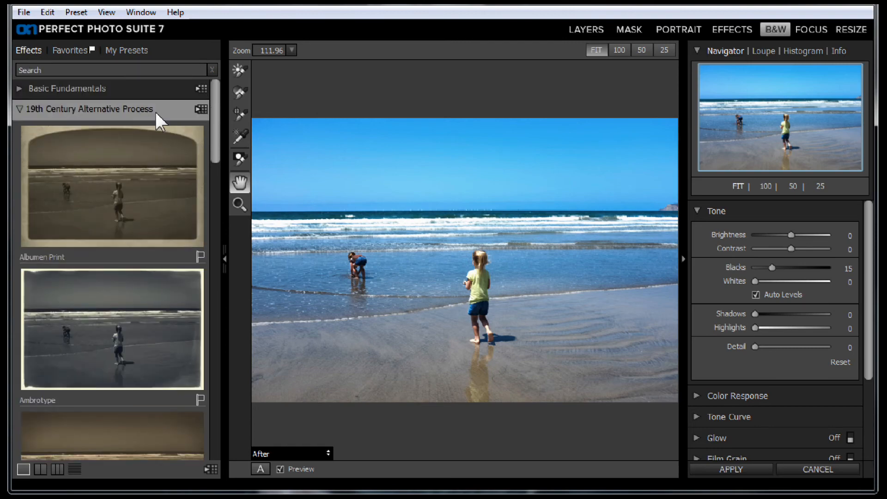
# Choose the Cyanotype Brushed Border preset from enlarged full-screen previews of the 19th Century Alternative Process category, and switch to the Layers module.
pyautogui.click(198, 109)
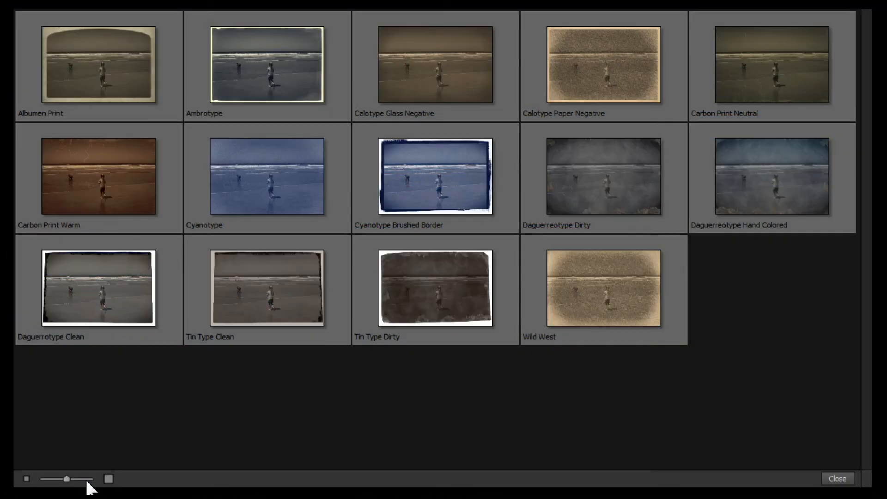
pyautogui.click(89, 480)
pyautogui.moveTo(89, 479); pyautogui.dragTo(79, 480)
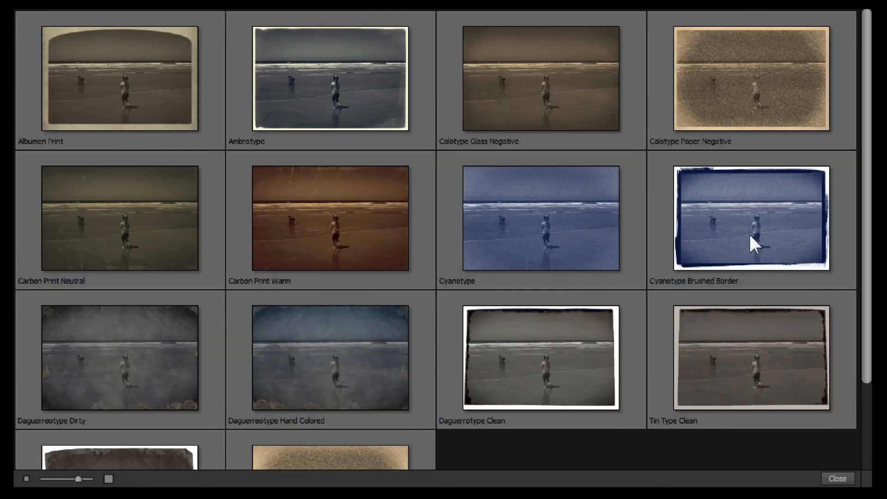
pyautogui.click(720, 221)
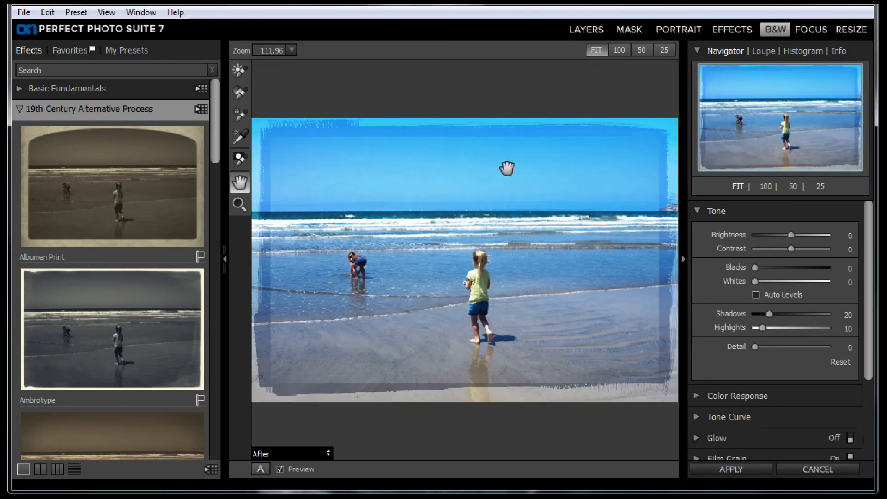
pyautogui.click(584, 32)
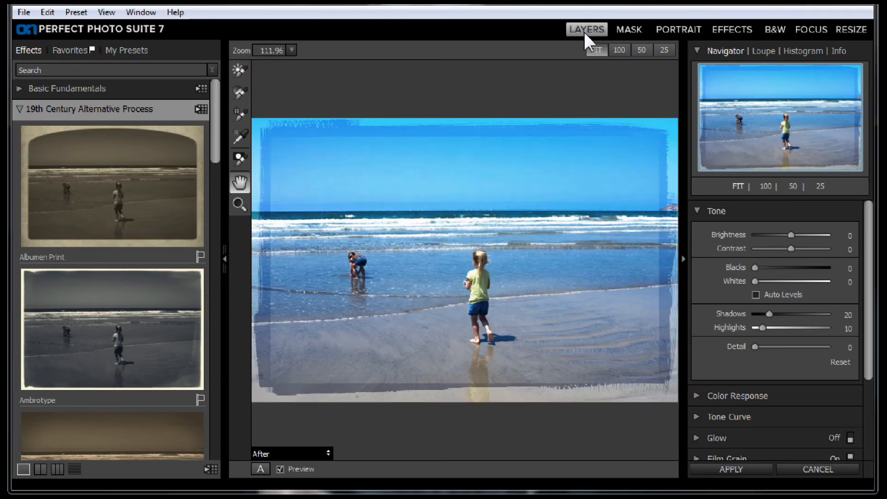